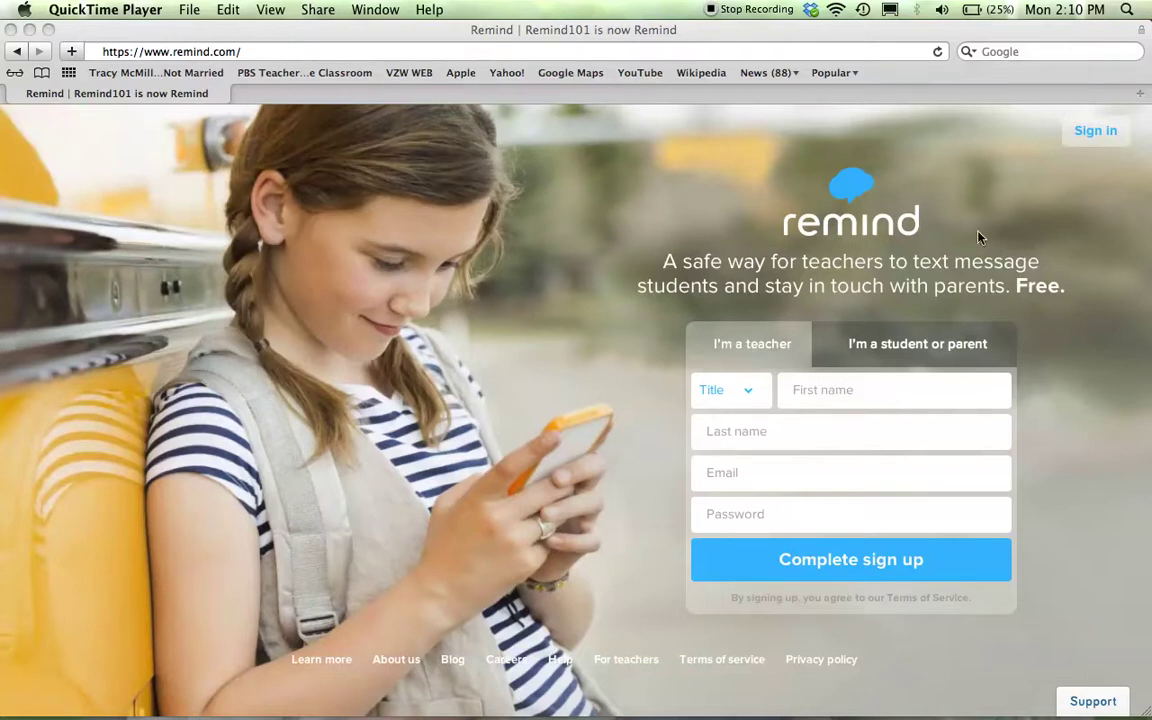
- Choose Mrs. as the title and enter the teacher's first and last name
{"action": "left_click", "coordinate": [746, 400]}
{"action": "left_click", "coordinate": [749, 400]}
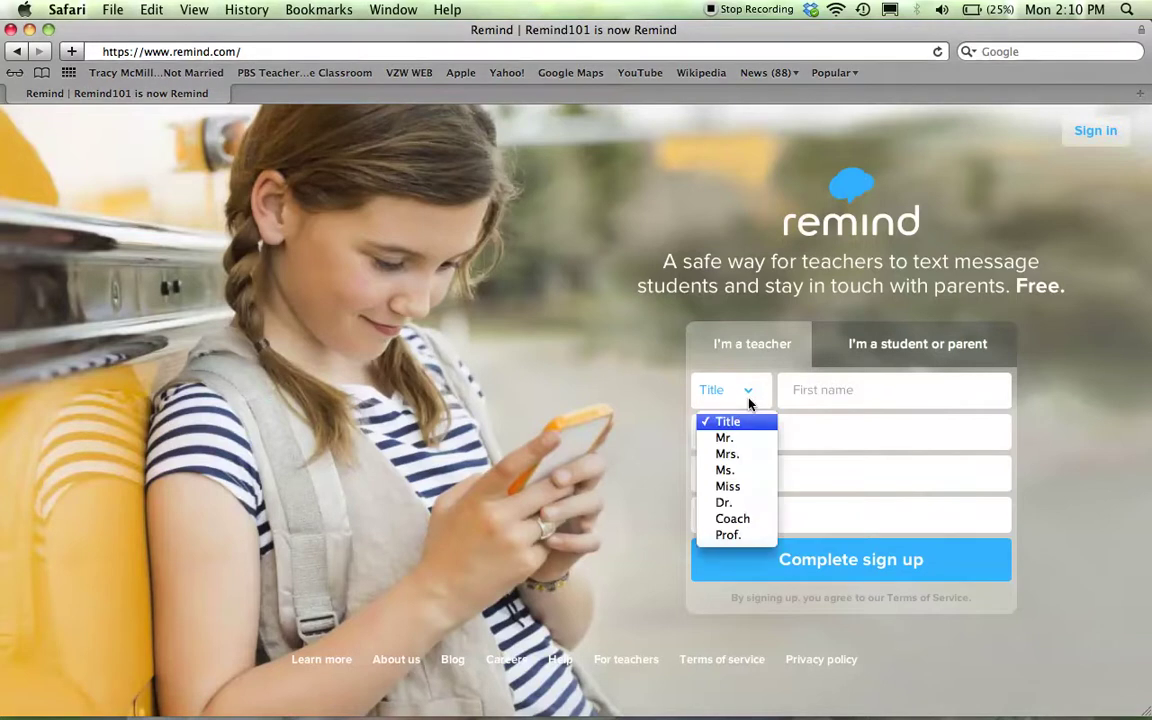
{"action": "left_click", "coordinate": [729, 454]}
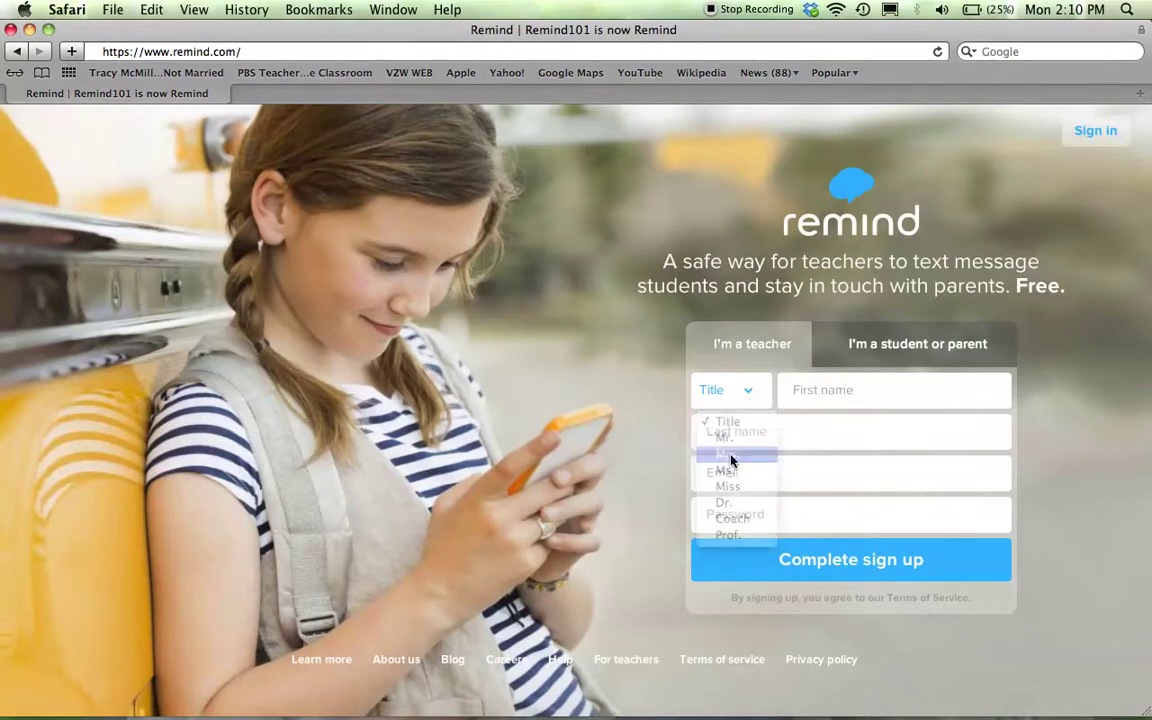
{"action": "left_click", "coordinate": [836, 391]}
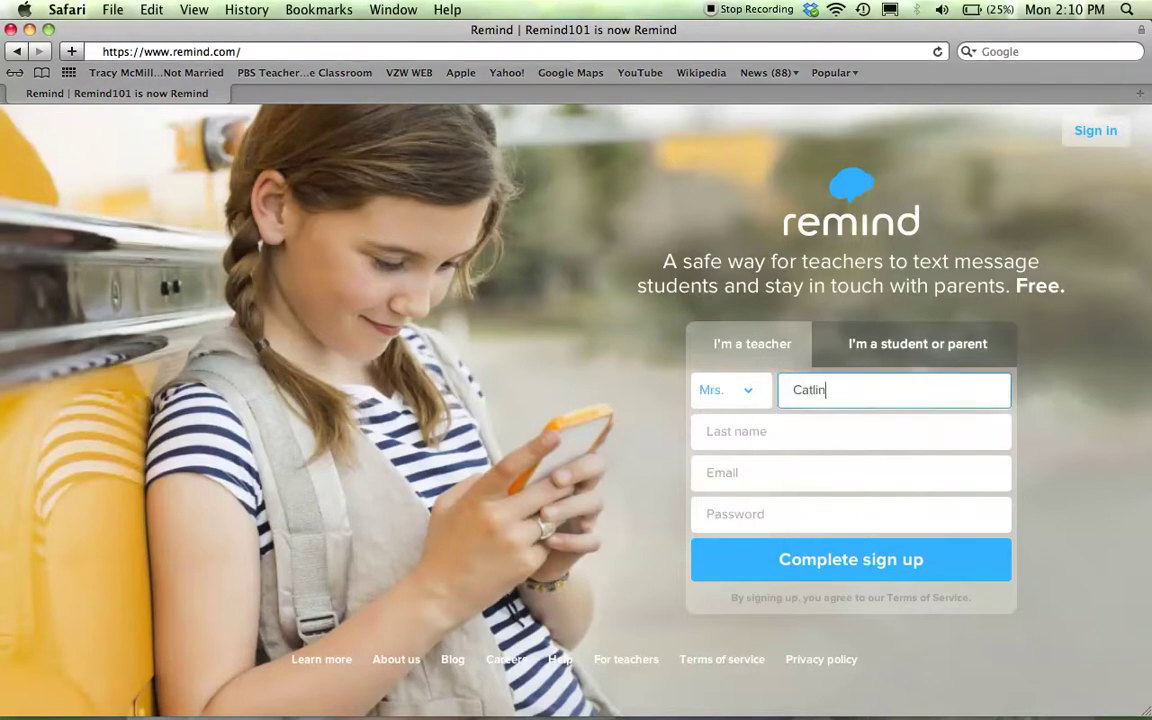
{"action": "key", "text": "Tab"}
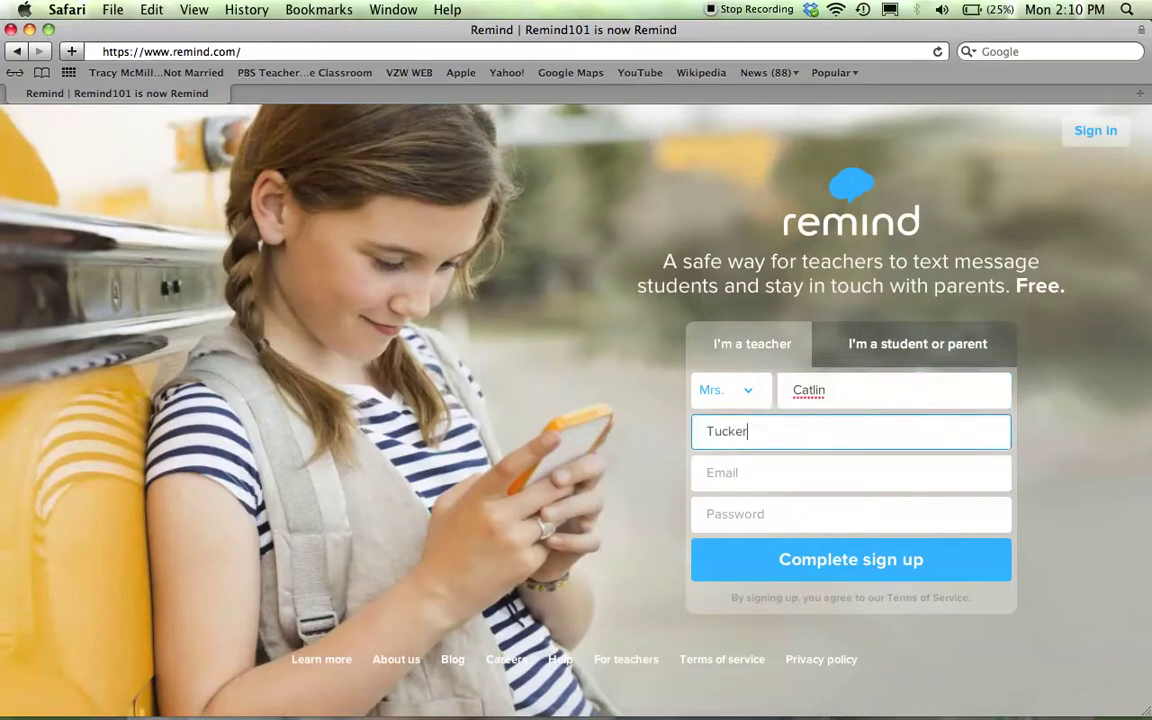
{"action": "key", "text": "Tab"}
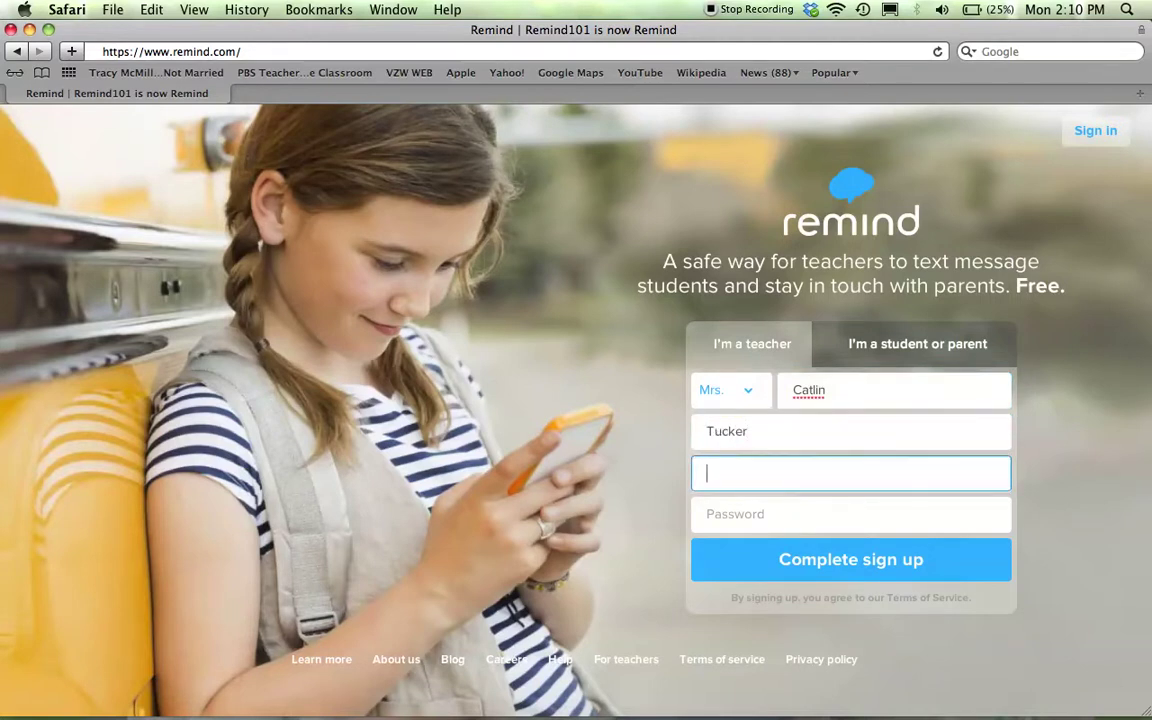
- Fill in the teacher's e-mail address and account password, then submit the sign-up form
{"action": "left_click", "coordinate": [925, 435]}
{"action": "left_click", "coordinate": [820, 484]}
{"action": "key", "text": "Tab"}
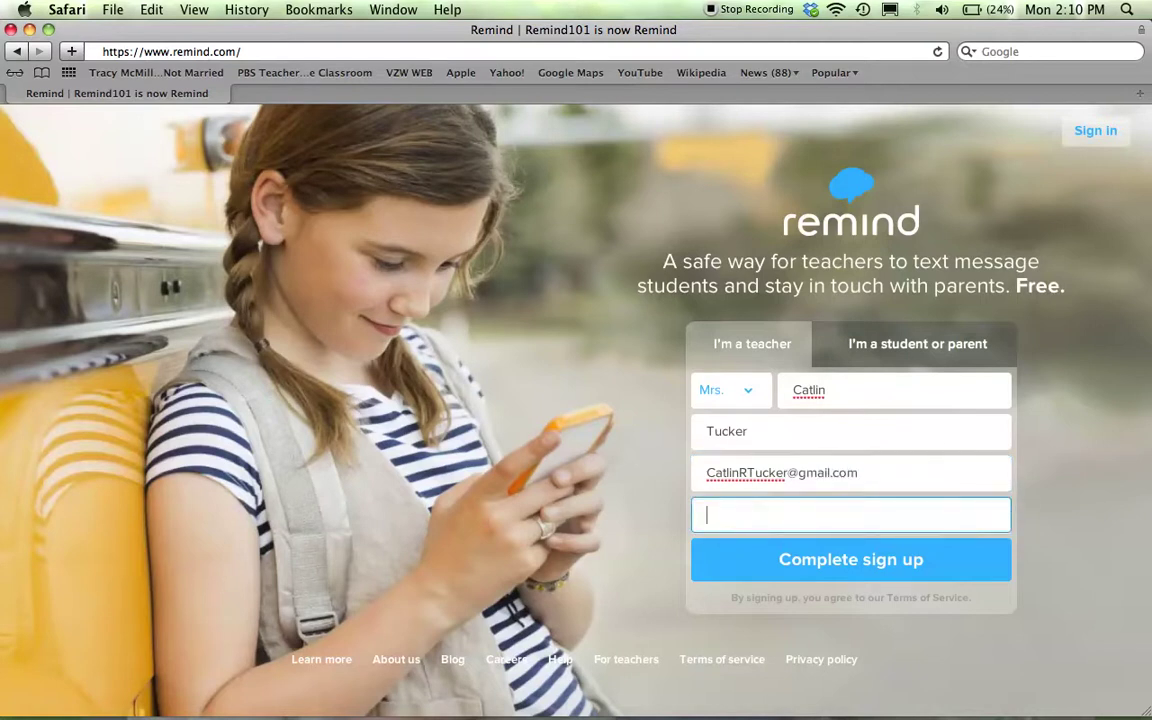
{"action": "type", "text": "•••••••••"}
{"action": "left_click", "coordinate": [885, 557]}
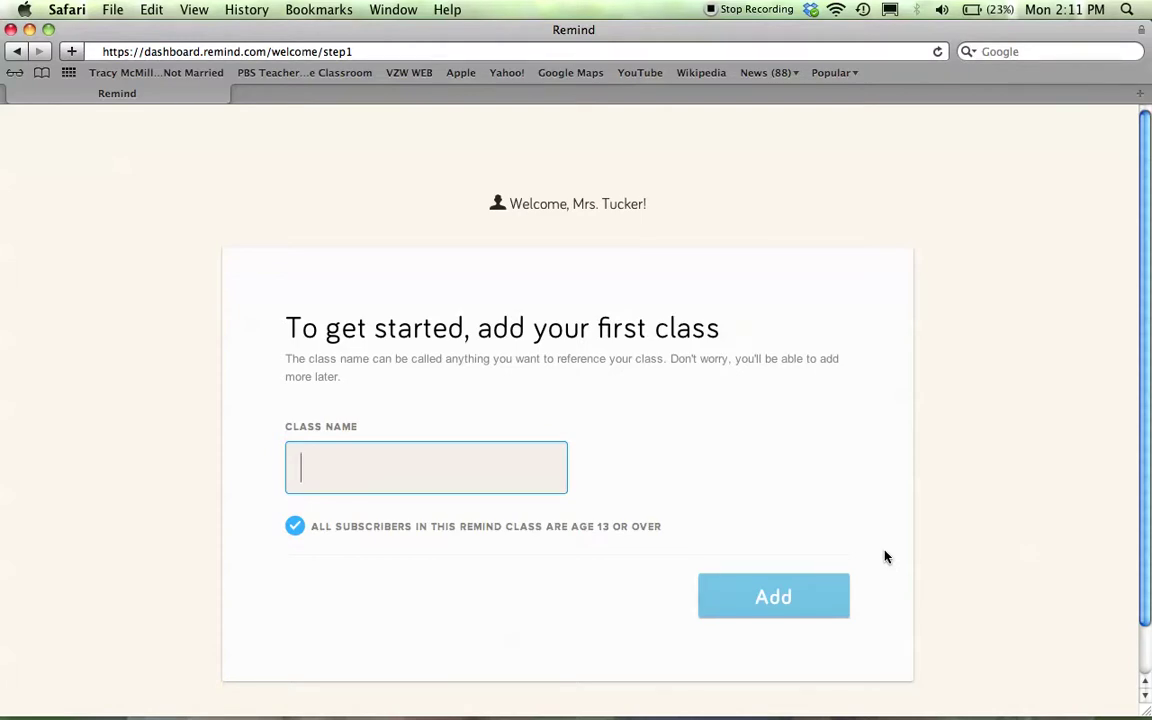
- Enter '2A English' as the class name and create the class
{"action": "type", "text": "@A"}
{"action": "key", "text": "BackSpace"}
{"action": "key", "text": "BackSpace"}
{"action": "type", "text": "2A English"}
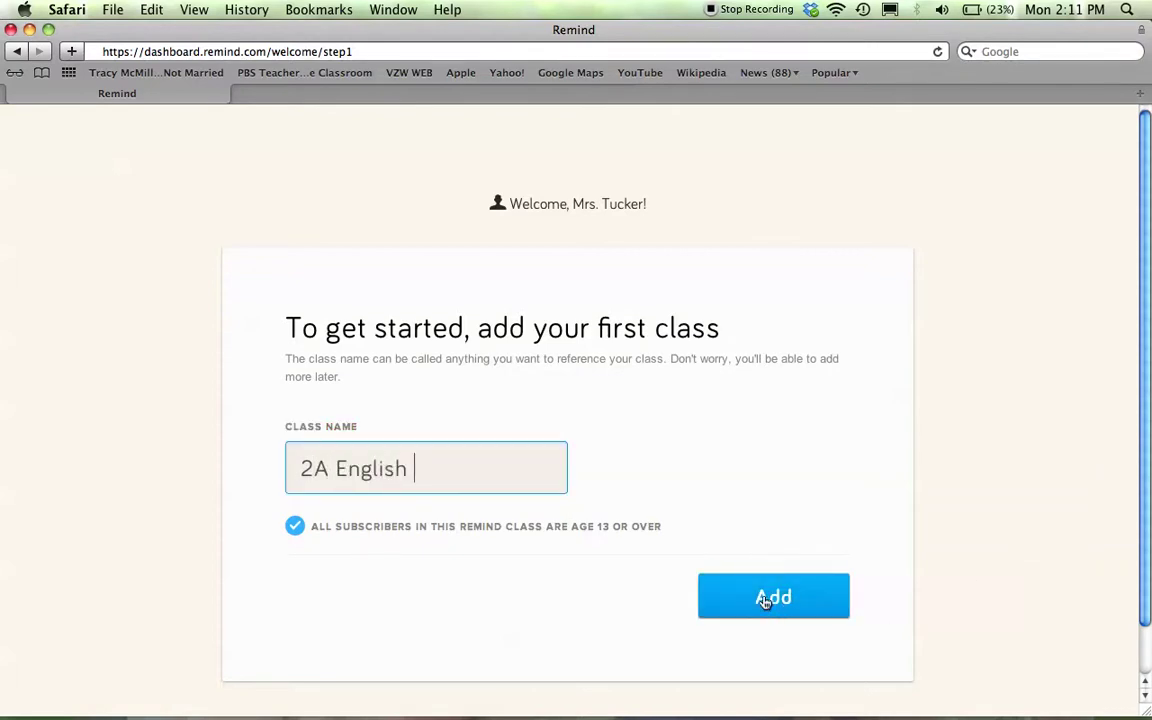
{"action": "left_click", "coordinate": [765, 599]}
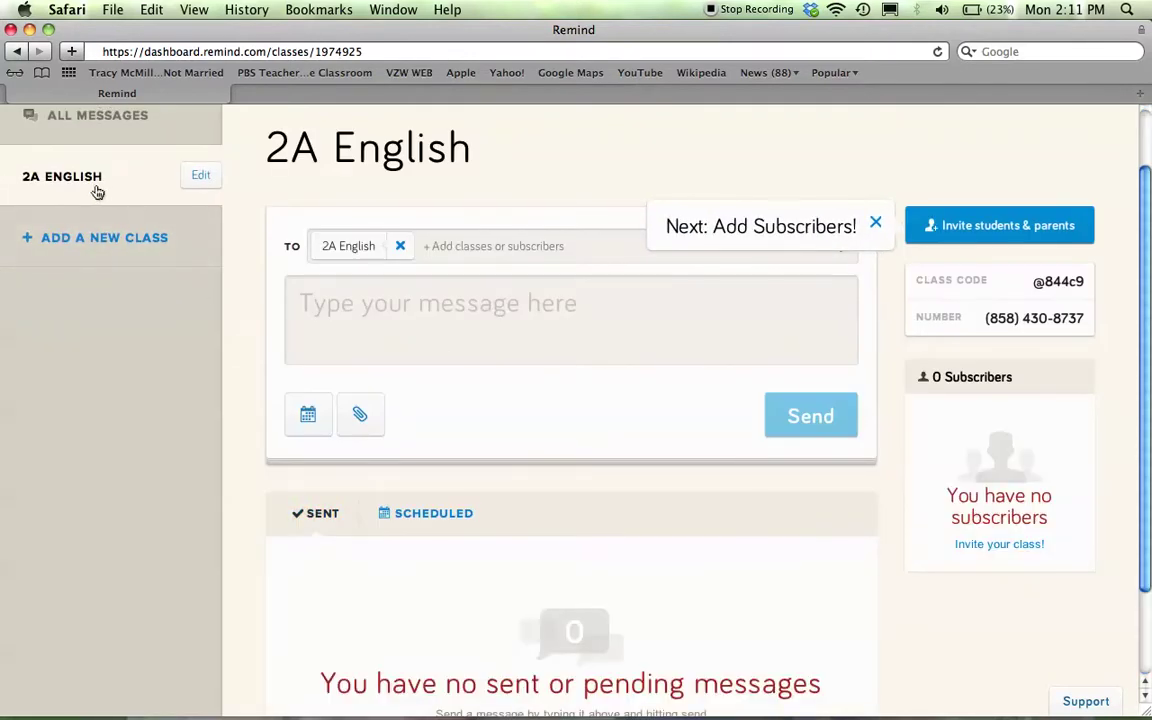
- Start a new class and name it '3A English'
{"action": "left_click", "coordinate": [56, 253]}
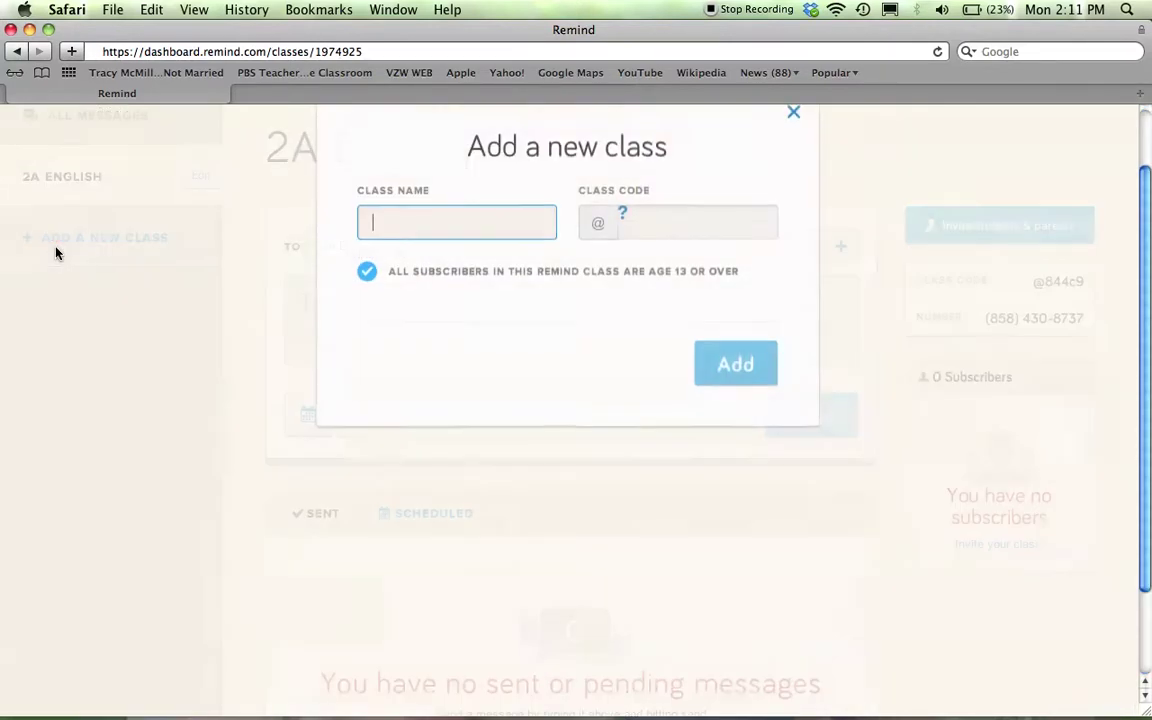
{"action": "type", "text": "#o"}
{"action": "key", "text": "BackSpace"}
{"action": "key", "text": "BackSpace"}
{"action": "type", "text": "3"}
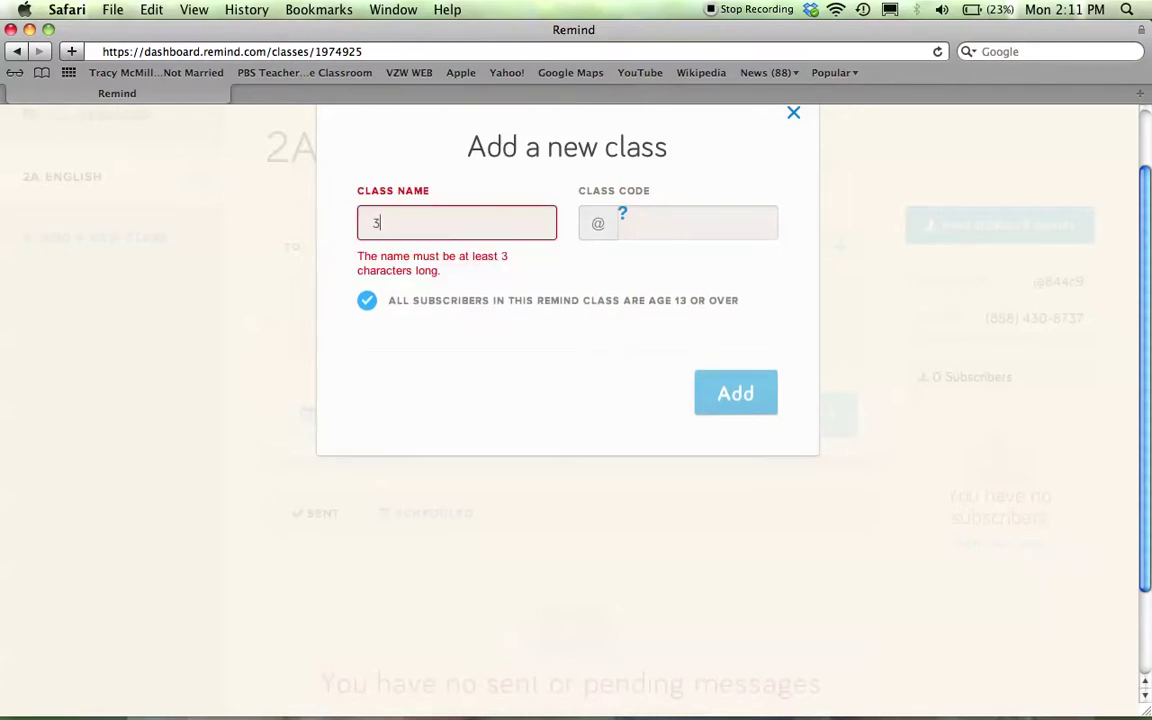
{"action": "type", "text": "A Engl"}
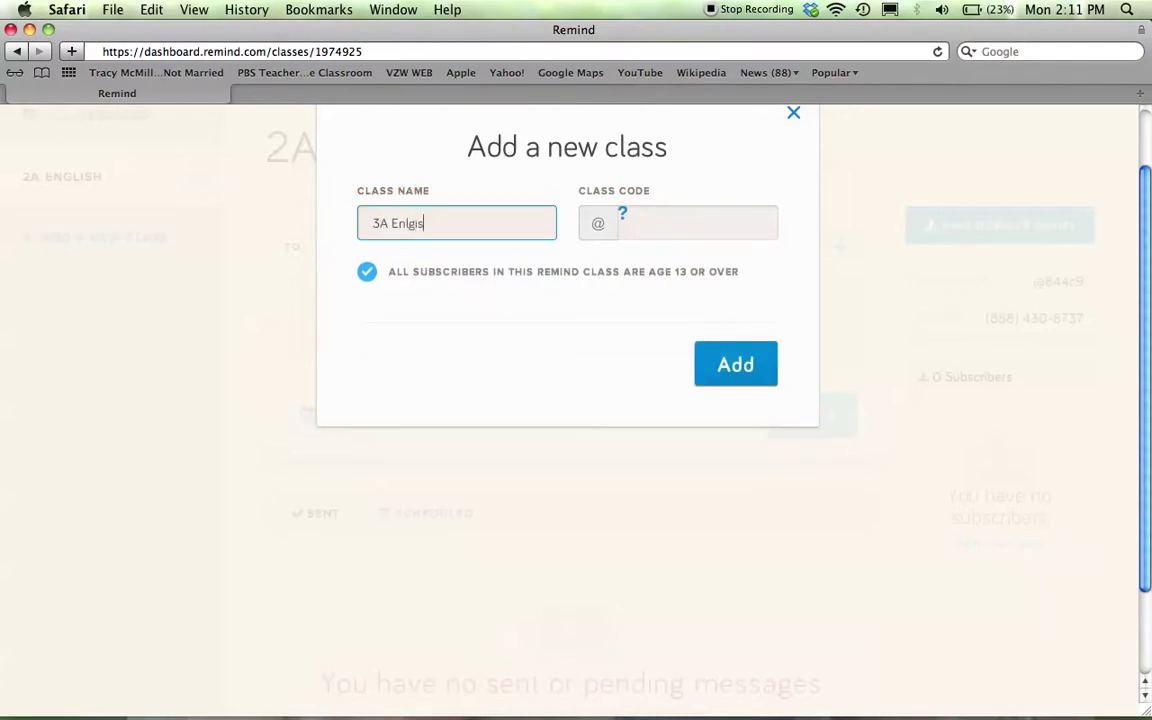
{"action": "key", "text": "BackSpace"}
{"action": "key", "text": "BackSpace"}
{"action": "type", "text": "glish"}
{"action": "left_click", "coordinate": [654, 221]}
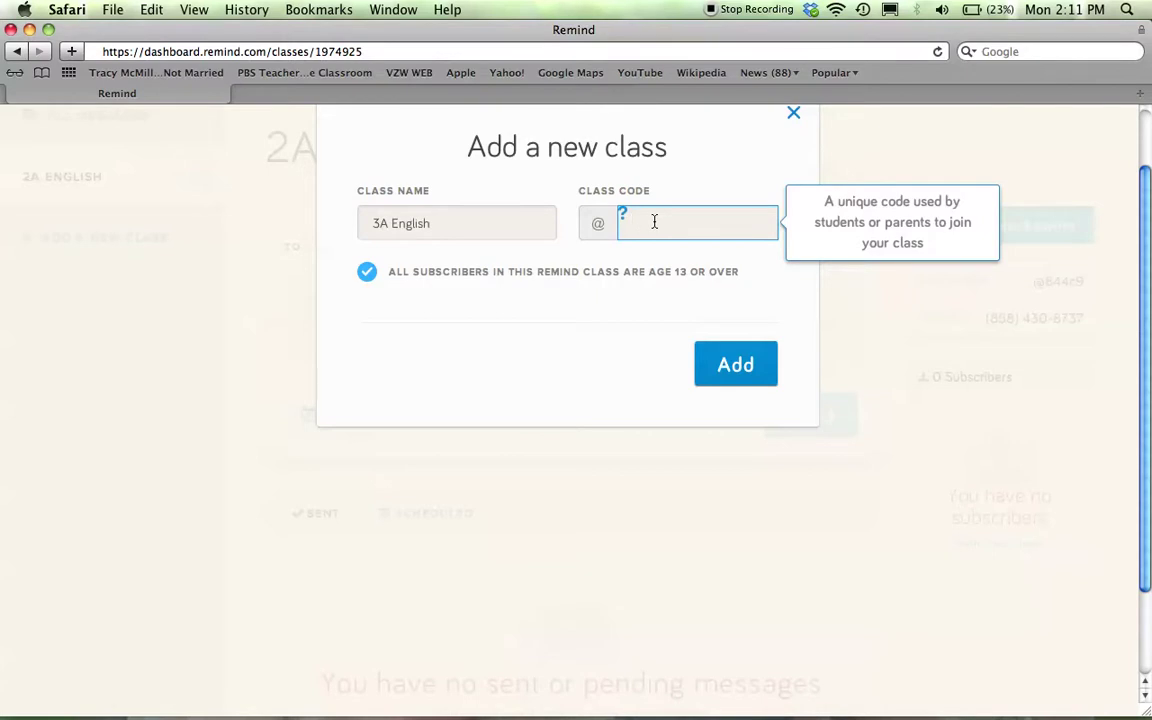
{"action": "type", "text": "3A"}
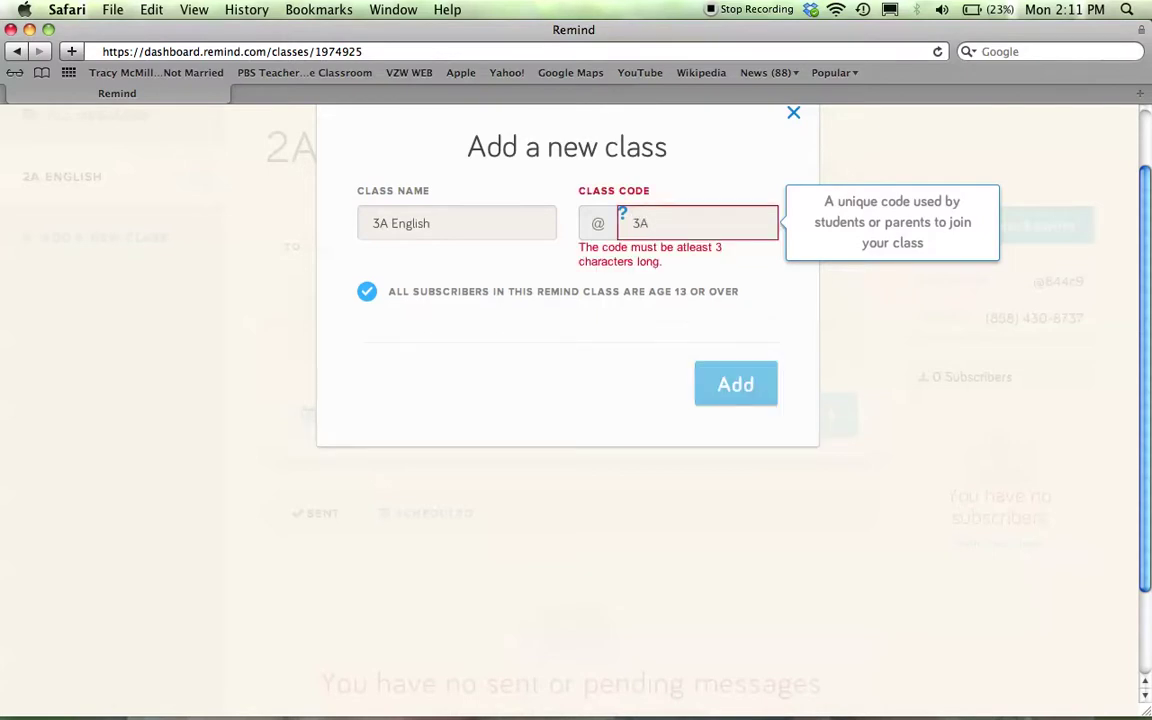
{"action": "type", "text": "English"}
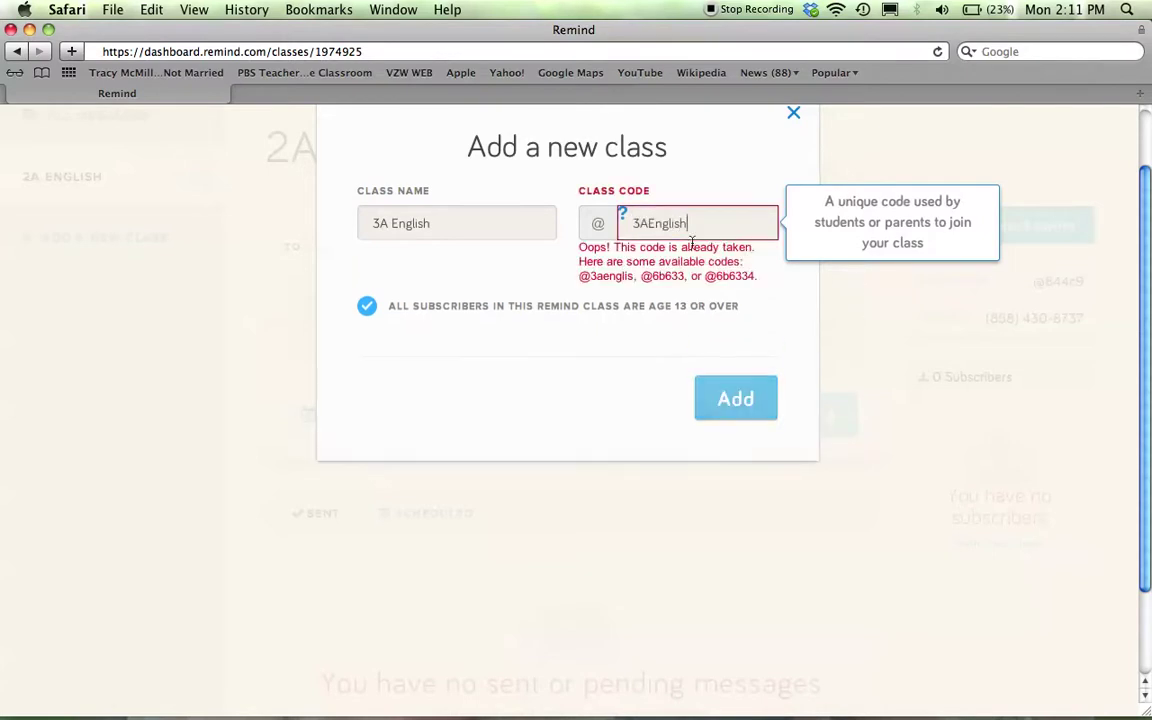
{"action": "left_click_drag", "start_coordinate": [720, 224], "coordinate": [645, 222]}
{"action": "type", "text": "Tucker"}
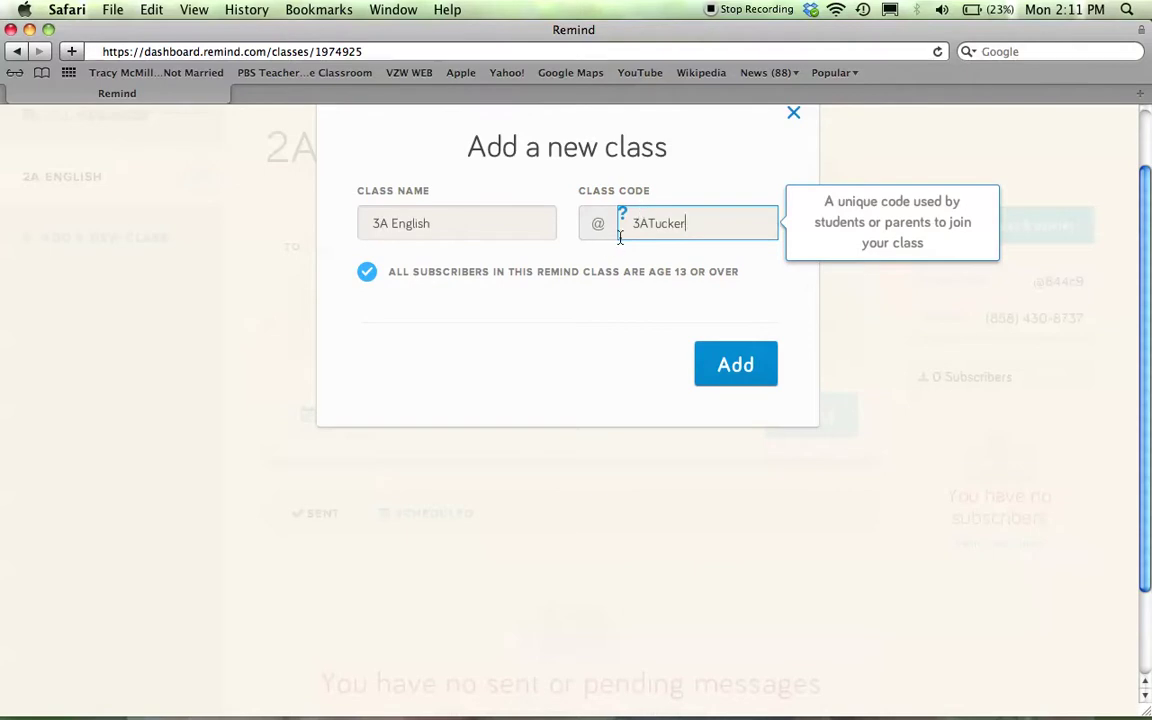
{"action": "left_click", "coordinate": [722, 360]}
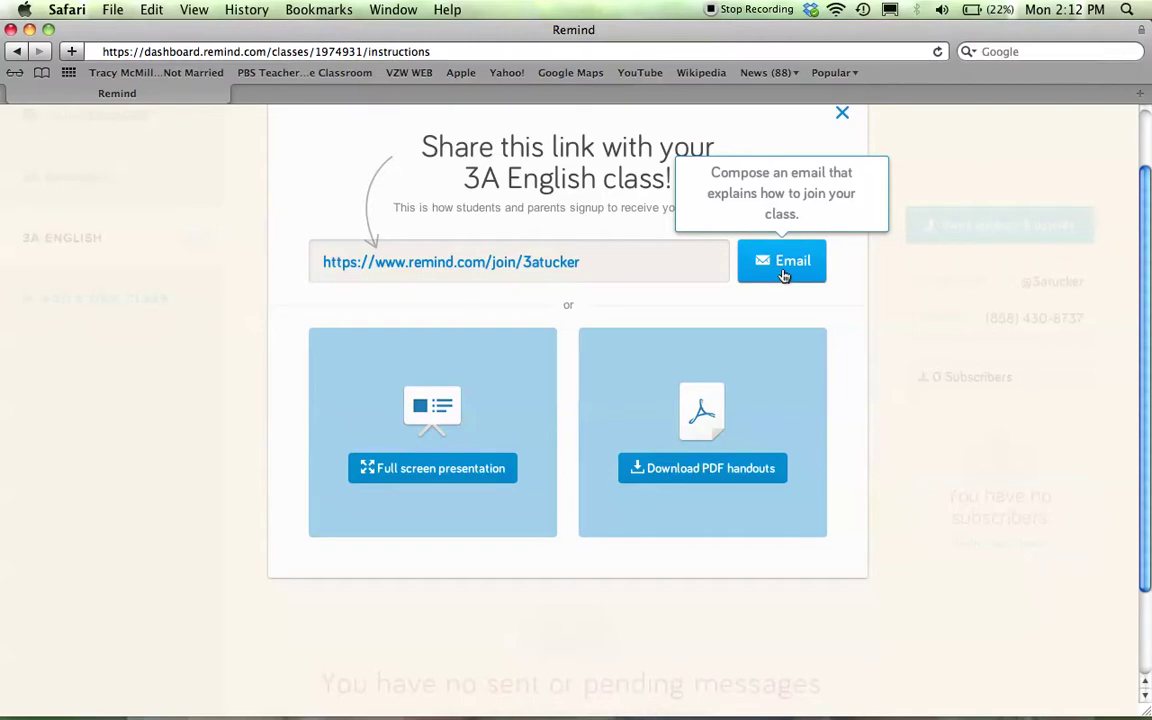
- Close the share-link window to reveal the 3A English class page
{"action": "left_click", "coordinate": [195, 468]}
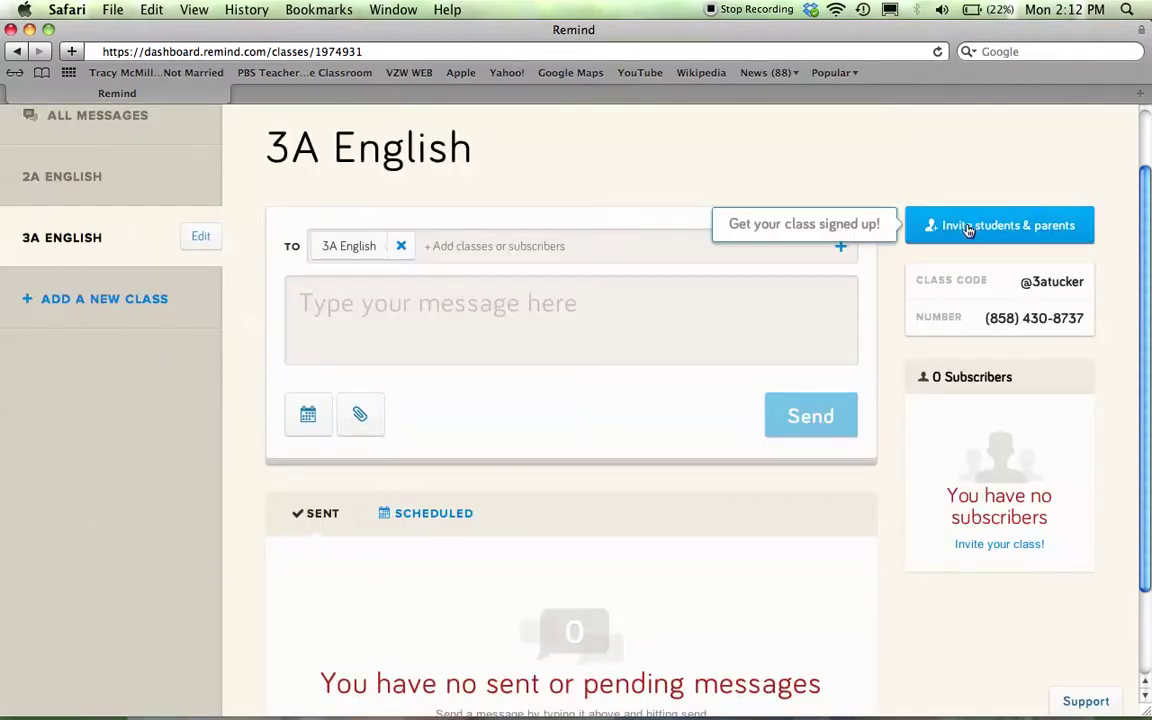
{"action": "key", "text": "super+equal"}
{"action": "key", "text": "super+equal"}
{"action": "key", "text": "super+equal"}
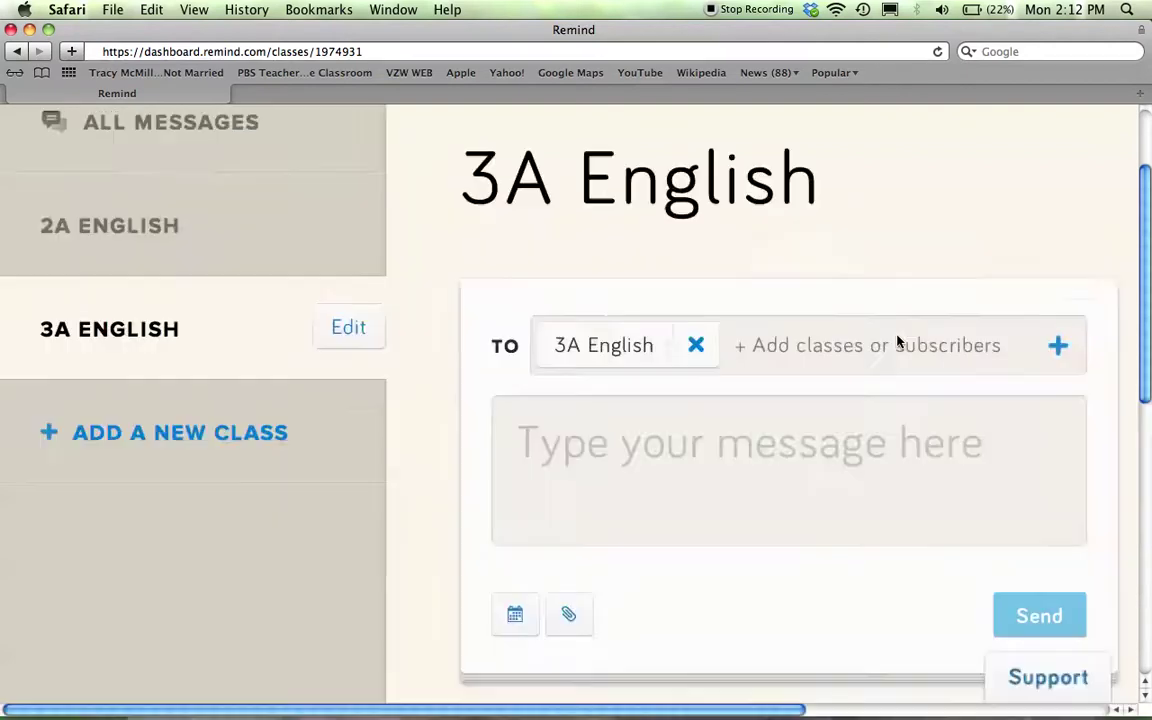
{"action": "key", "text": "super+equal"}
{"action": "scroll", "coordinate": [897, 340], "scroll_direction": "right", "scroll_amount": 5}
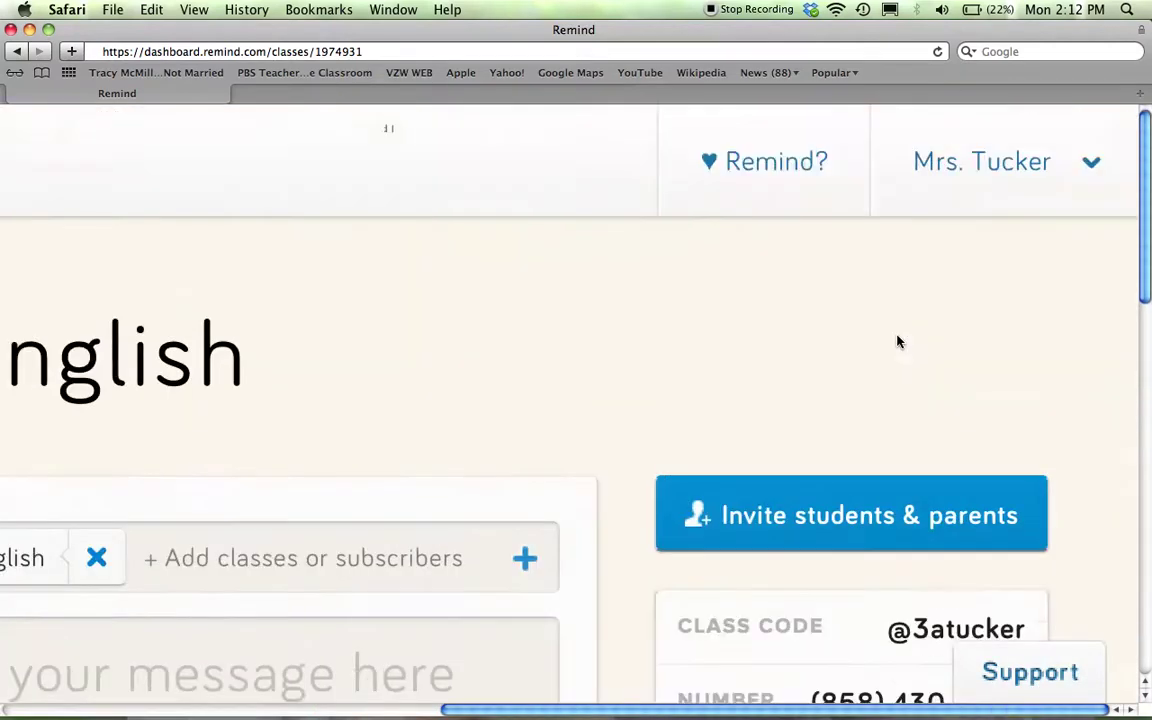
{"action": "scroll", "coordinate": [897, 340], "scroll_direction": "down", "scroll_amount": 6}
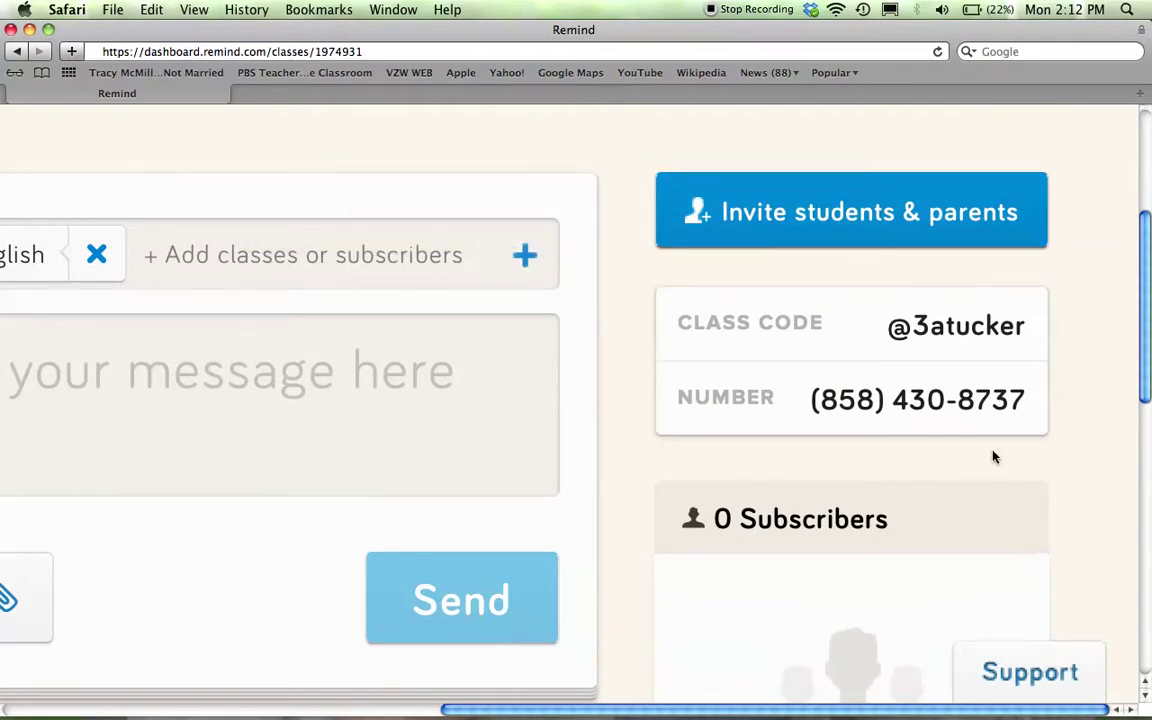
{"action": "key", "text": "super+minus"}
{"action": "key", "text": "super+minus"}
{"action": "key", "text": "super+minus"}
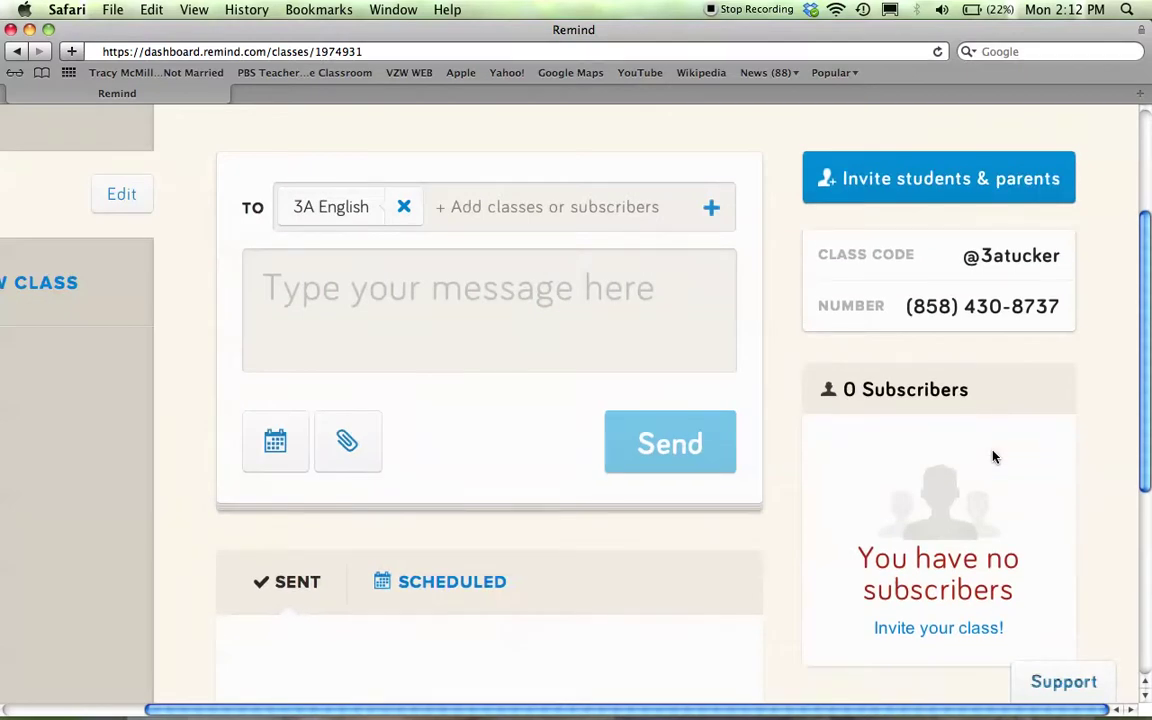
{"action": "key", "text": "super+minus"}
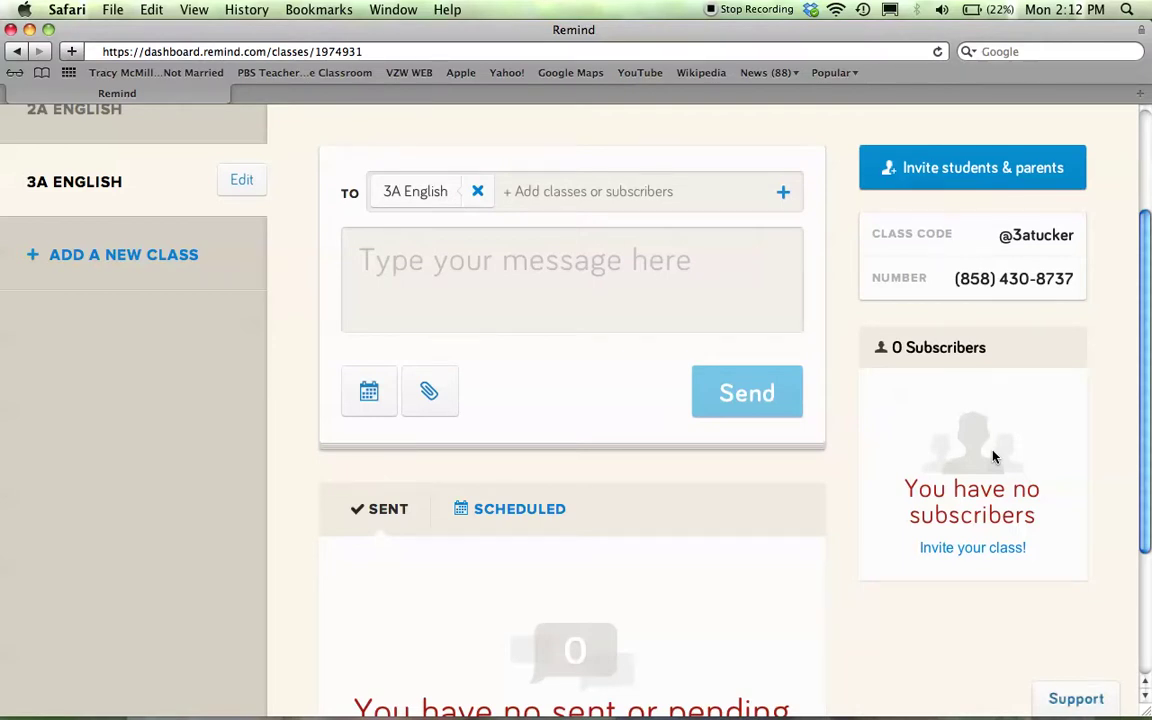
{"action": "scroll", "coordinate": [993, 457], "scroll_direction": "up", "scroll_amount": 3}
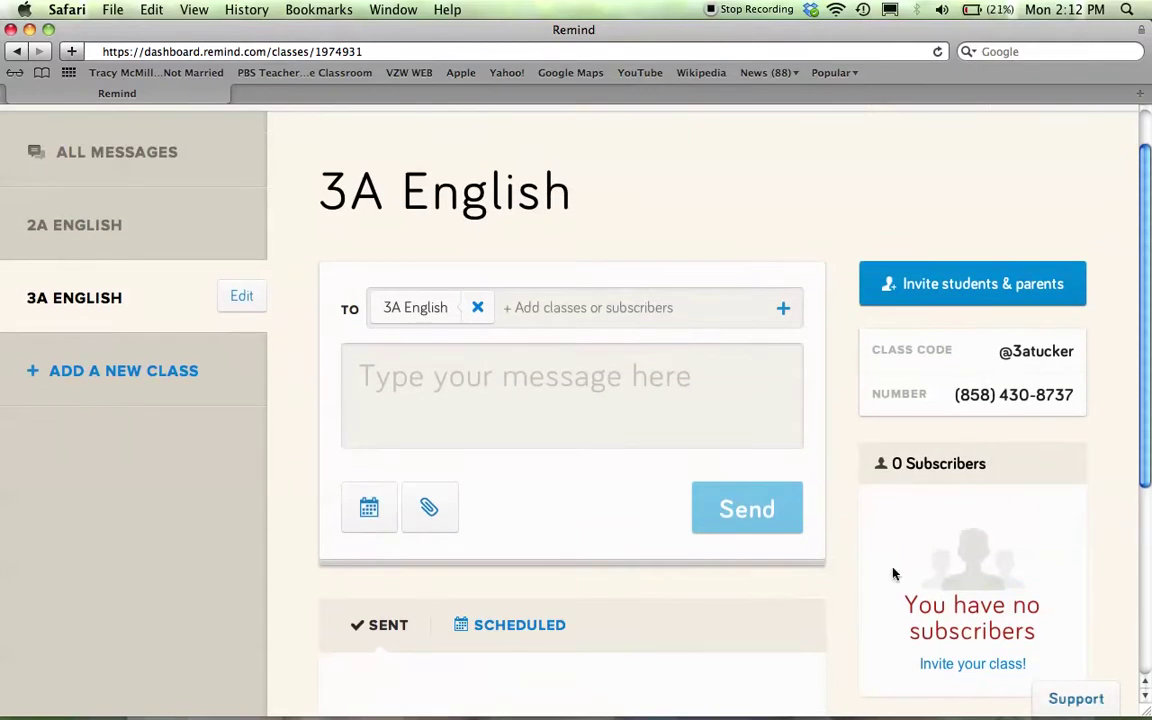
{"action": "scroll", "coordinate": [938, 625], "scroll_direction": "down", "scroll_amount": 3}
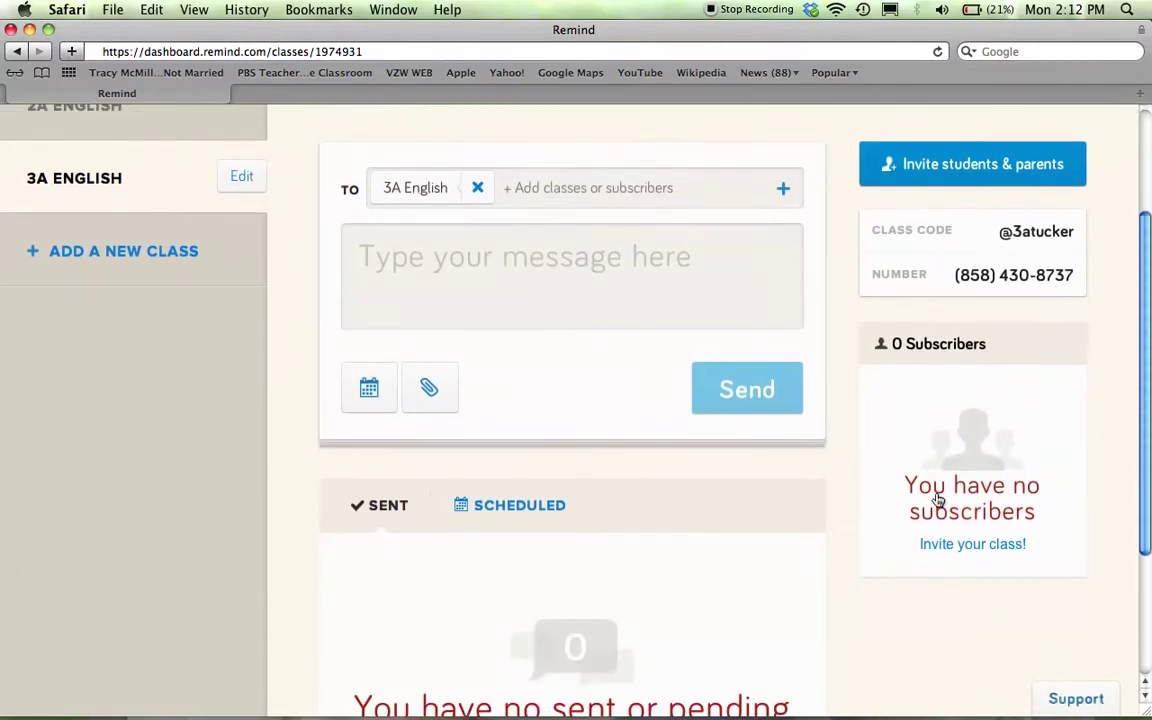
{"action": "scroll", "coordinate": [946, 648], "scroll_direction": "down", "scroll_amount": 3}
{"action": "scroll", "coordinate": [947, 650], "scroll_direction": "down", "scroll_amount": 3}
{"action": "scroll", "coordinate": [947, 650], "scroll_direction": "up", "scroll_amount": 9}
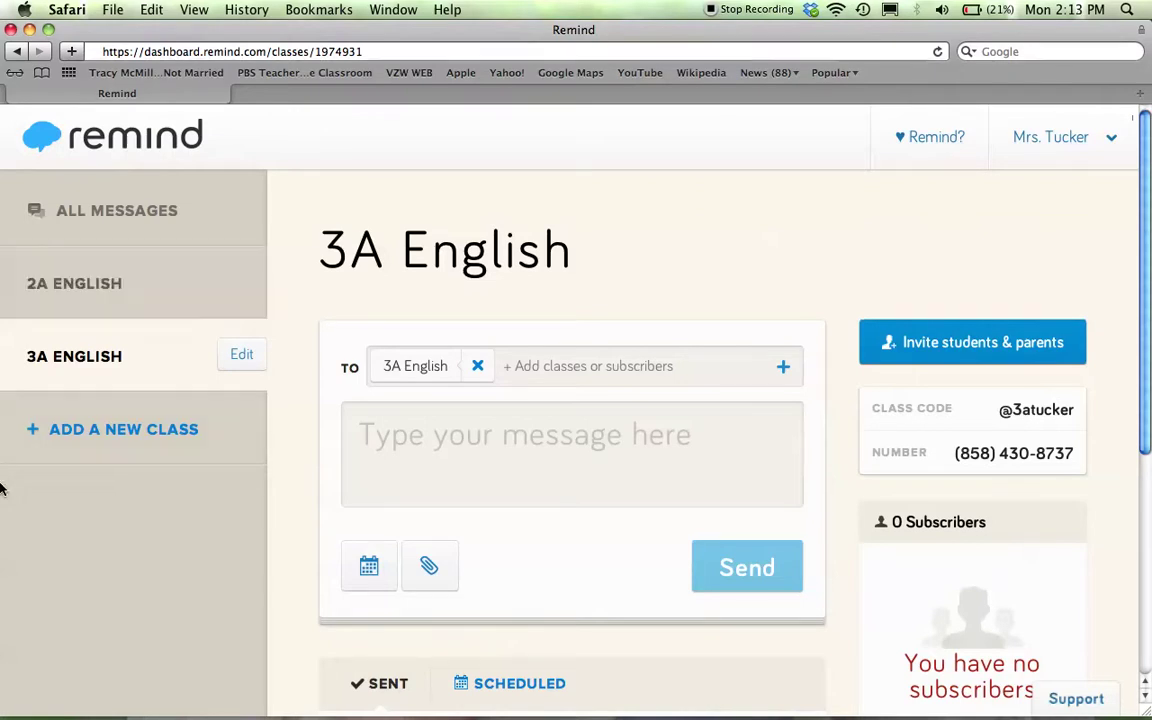
- Schedule the 3A English message for 07/21/14 at 2:30 PM, leaving it without an attachment
{"action": "left_click", "coordinate": [370, 567]}
{"action": "scroll", "coordinate": [380, 565], "scroll_direction": "down", "scroll_amount": 1}
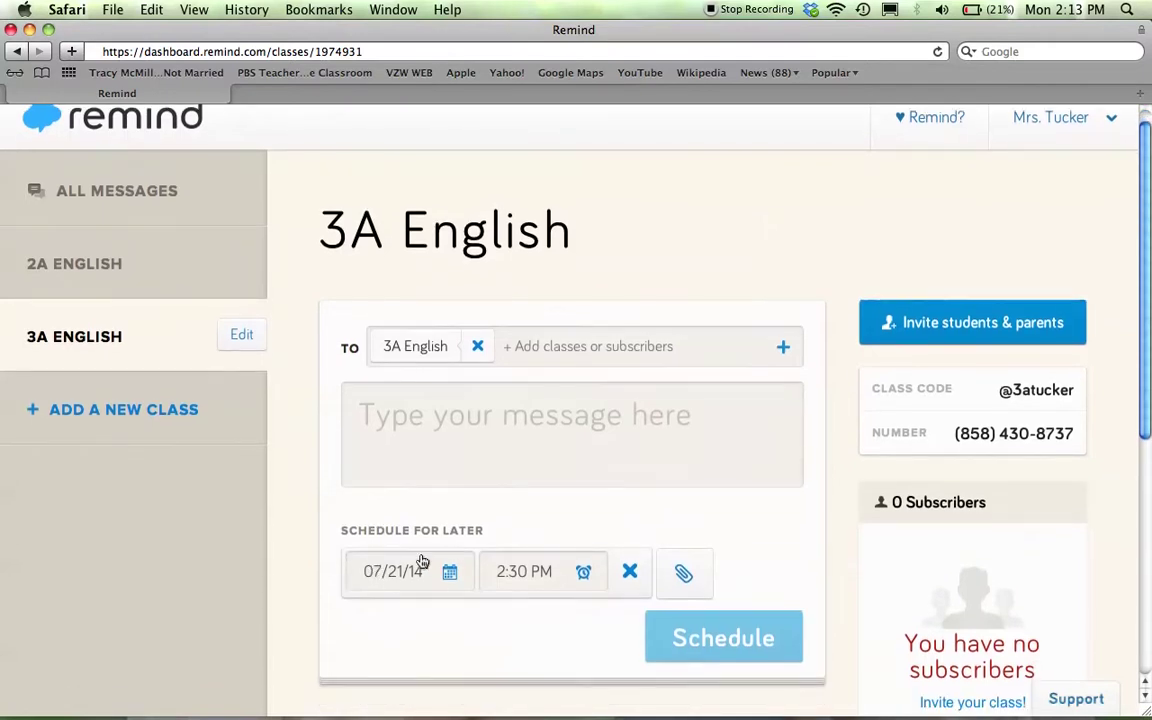
{"action": "left_click", "coordinate": [450, 576]}
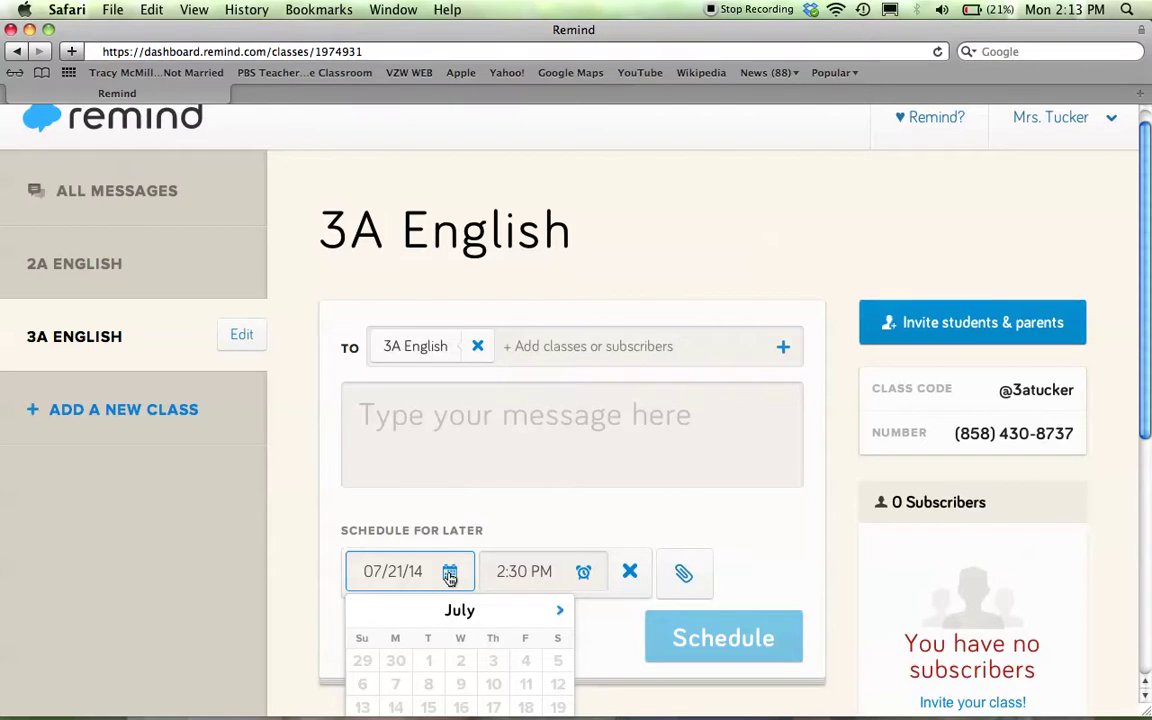
{"action": "scroll", "coordinate": [450, 578], "scroll_direction": "down", "scroll_amount": 2}
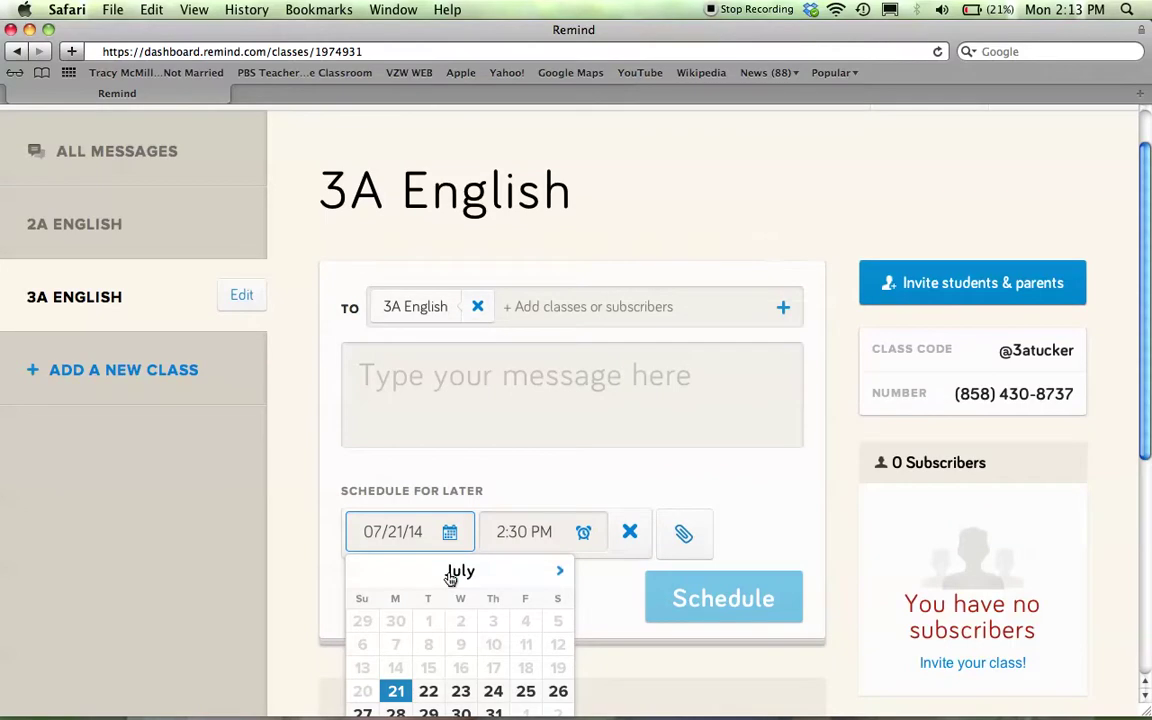
{"action": "left_click", "coordinate": [640, 651]}
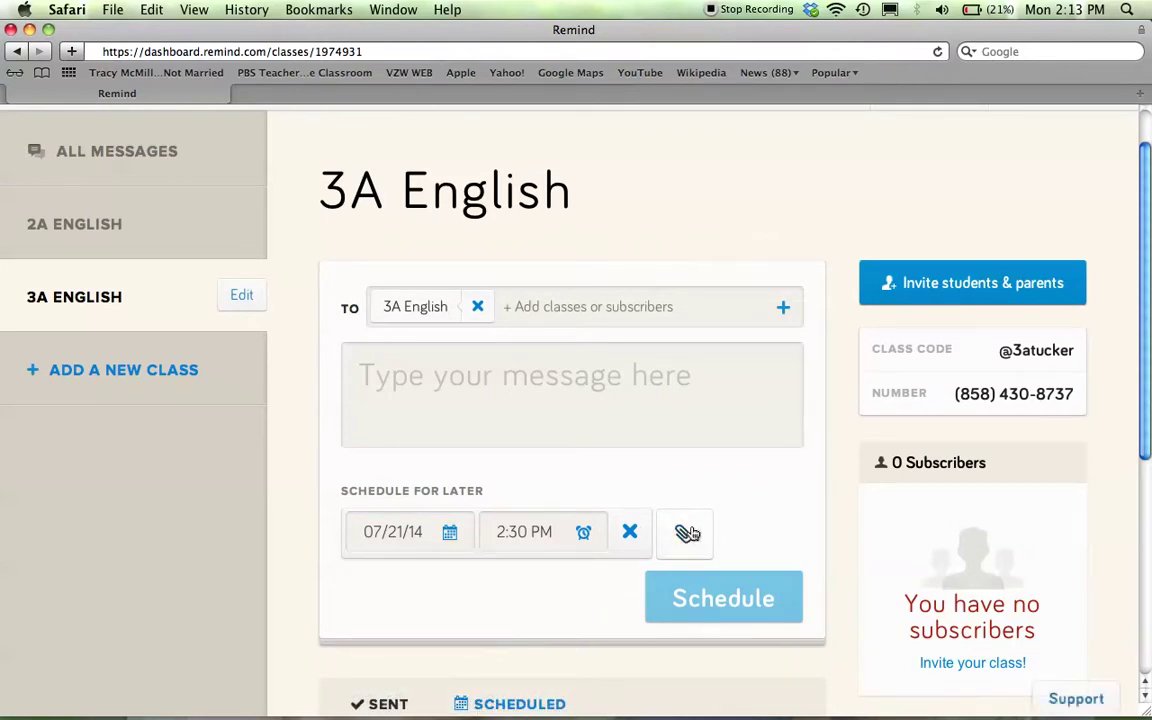
{"action": "left_click", "coordinate": [686, 533]}
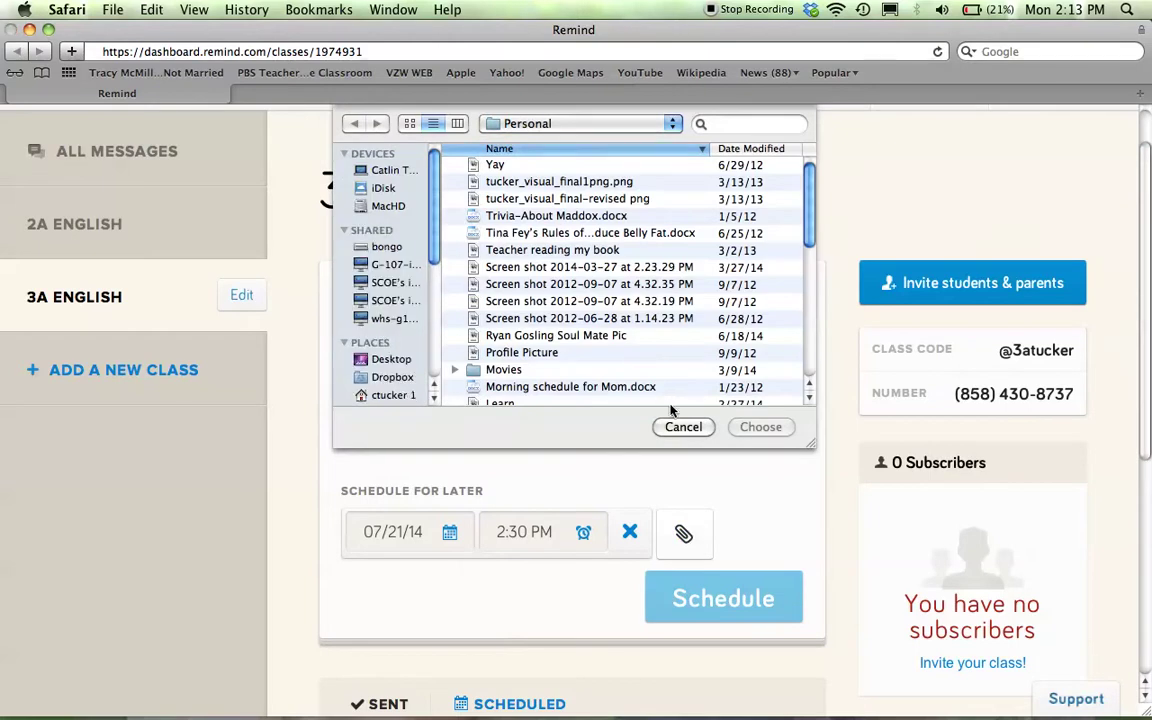
{"action": "left_click", "coordinate": [680, 427]}
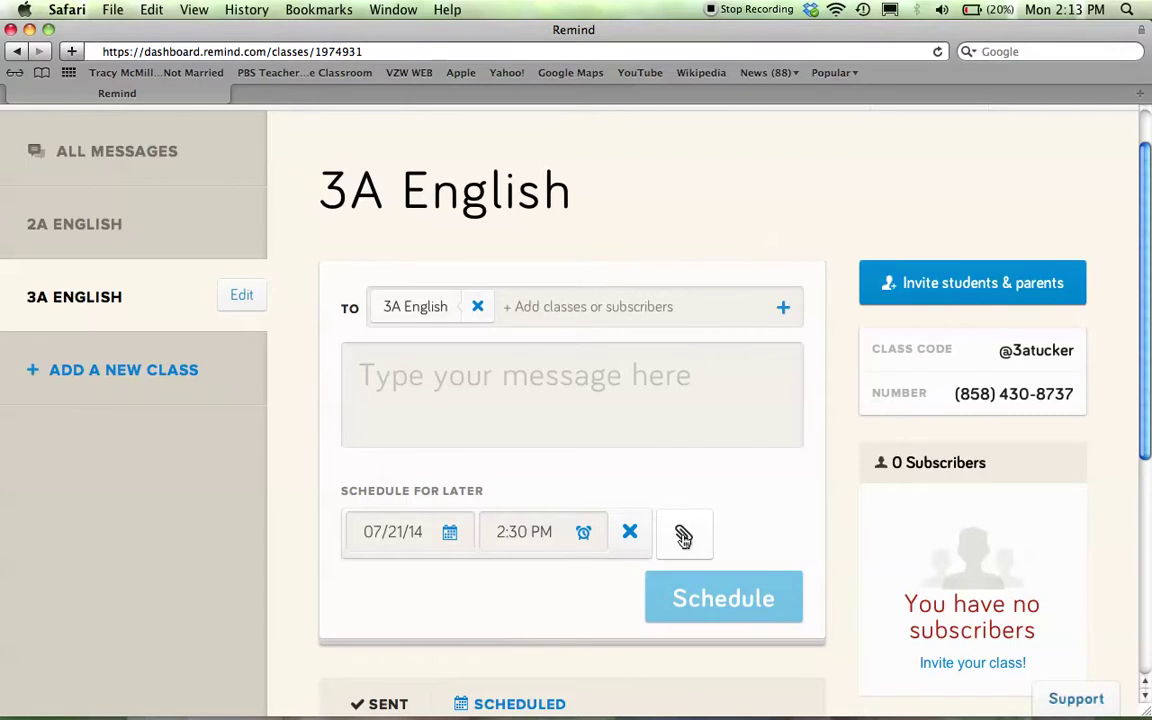
{"action": "scroll", "coordinate": [683, 537], "scroll_direction": "down", "scroll_amount": 5}
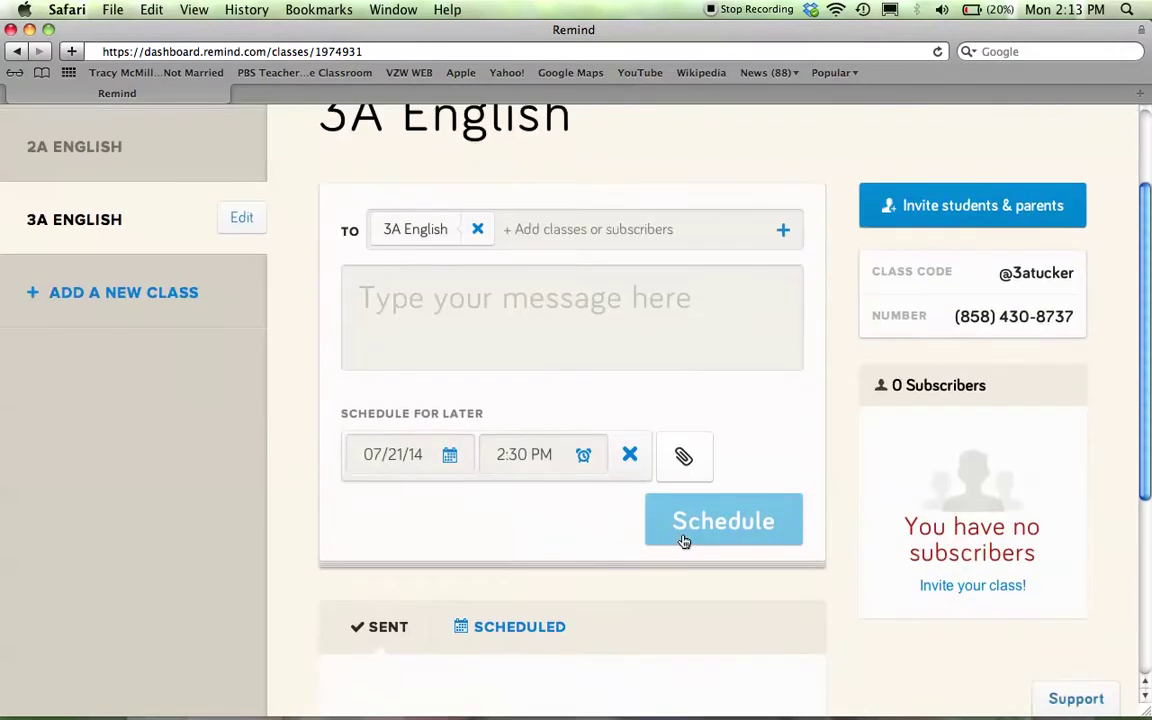
{"action": "scroll", "coordinate": [501, 532], "scroll_direction": "up", "scroll_amount": 4}
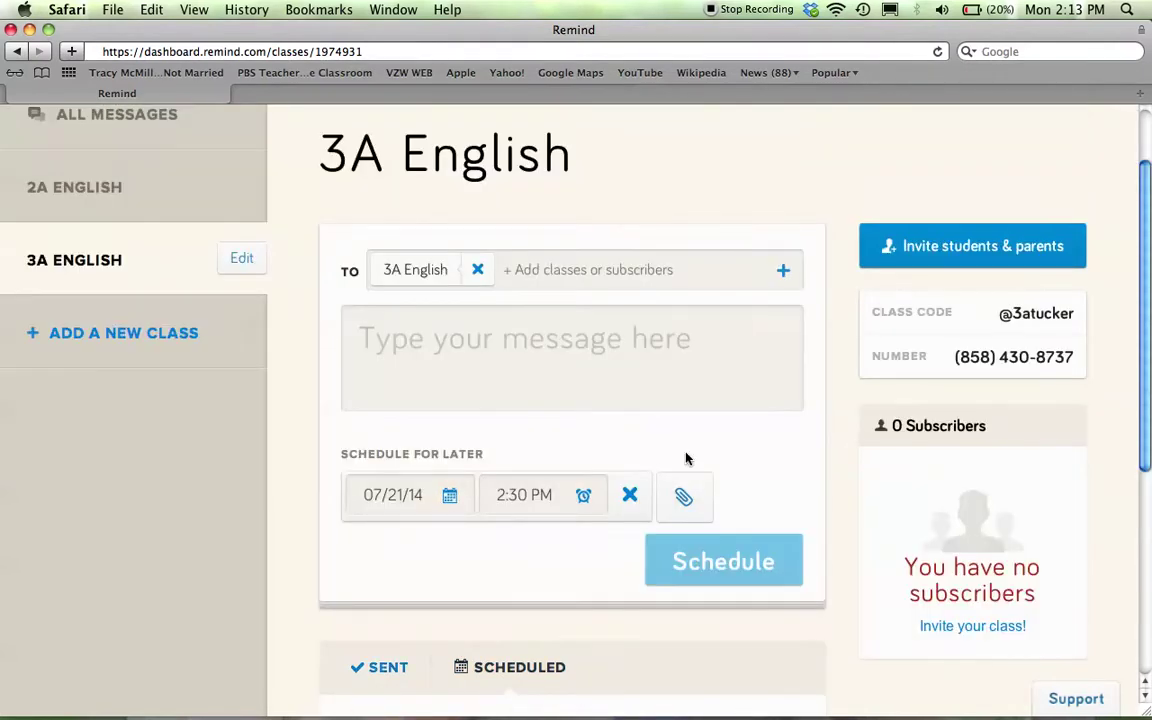
{"action": "scroll", "coordinate": [640, 609], "scroll_direction": "down", "scroll_amount": 6}
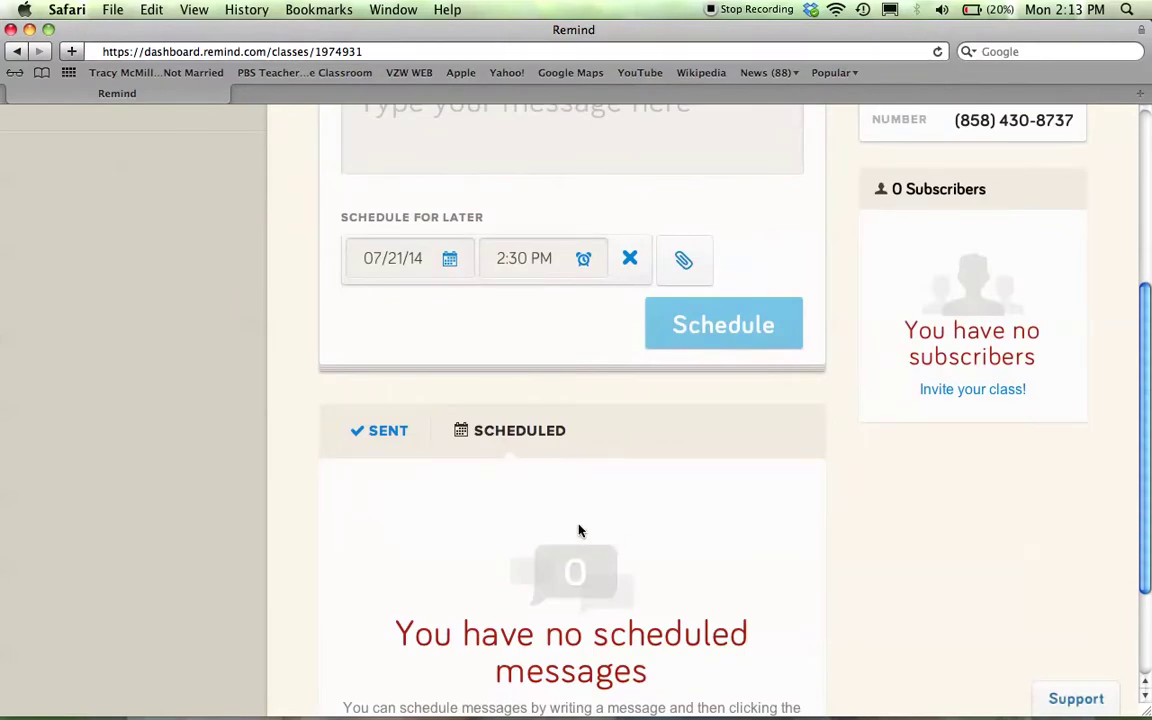
{"action": "left_click", "coordinate": [389, 438]}
{"action": "scroll", "coordinate": [390, 440], "scroll_direction": "down", "scroll_amount": 3}
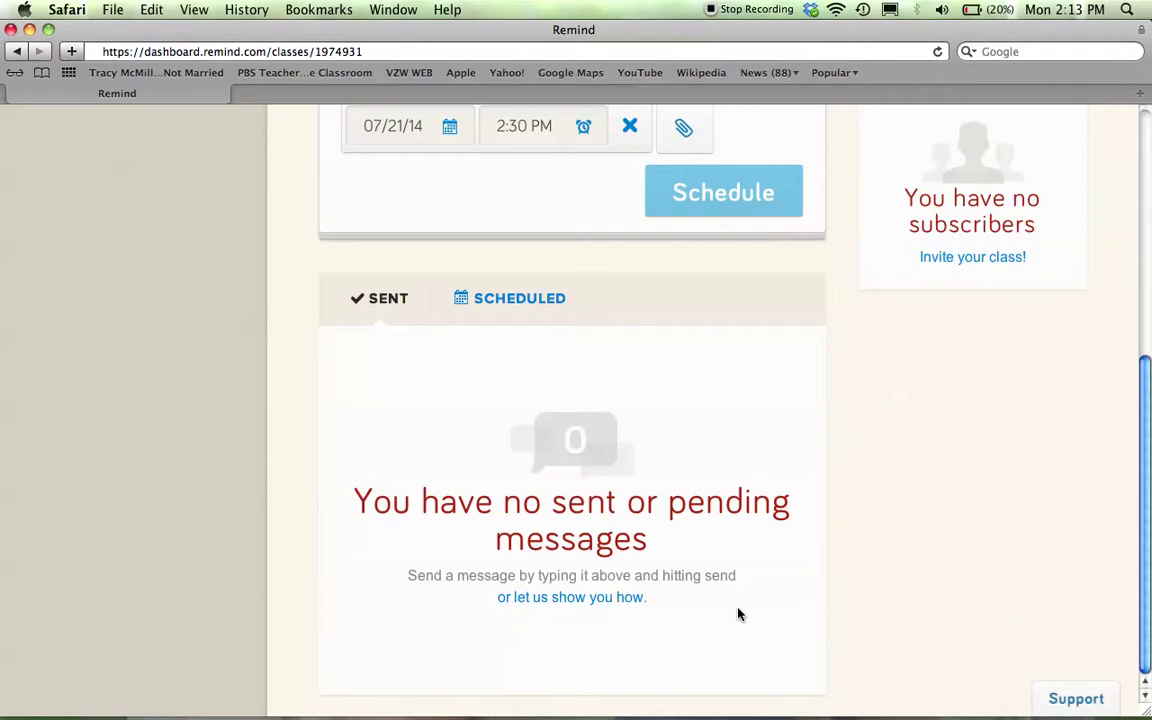
{"action": "scroll", "coordinate": [738, 614], "scroll_direction": "up", "scroll_amount": 5}
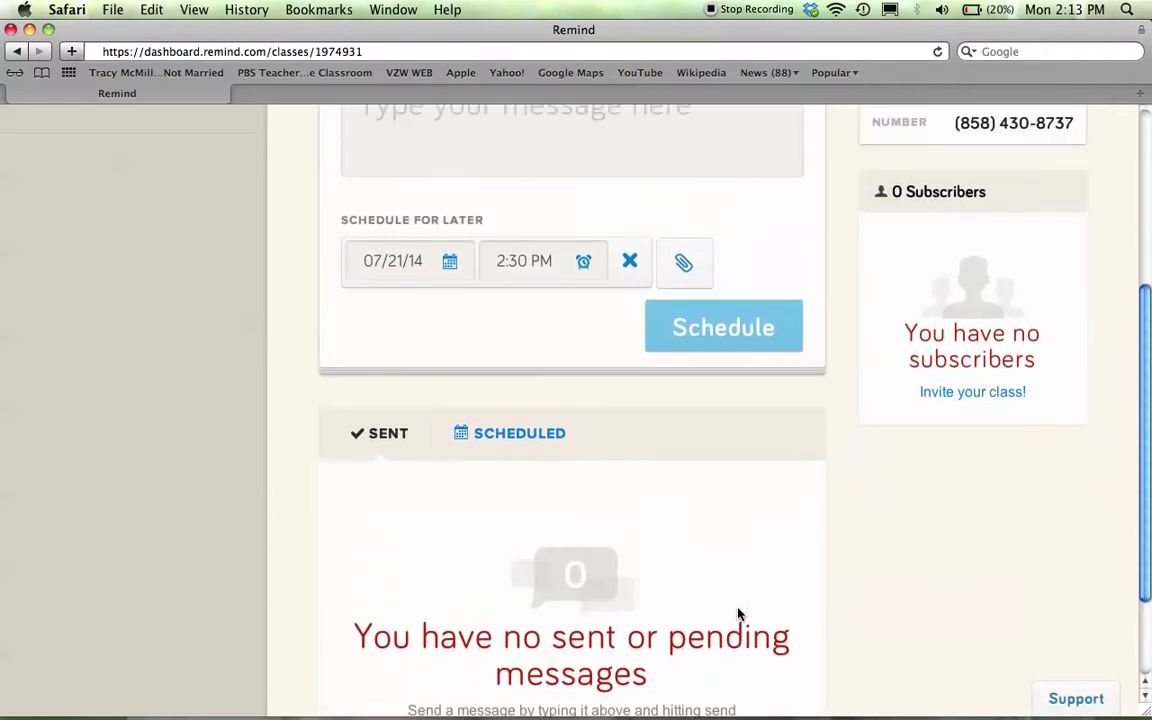
{"action": "scroll", "coordinate": [738, 614], "scroll_direction": "up", "scroll_amount": 3}
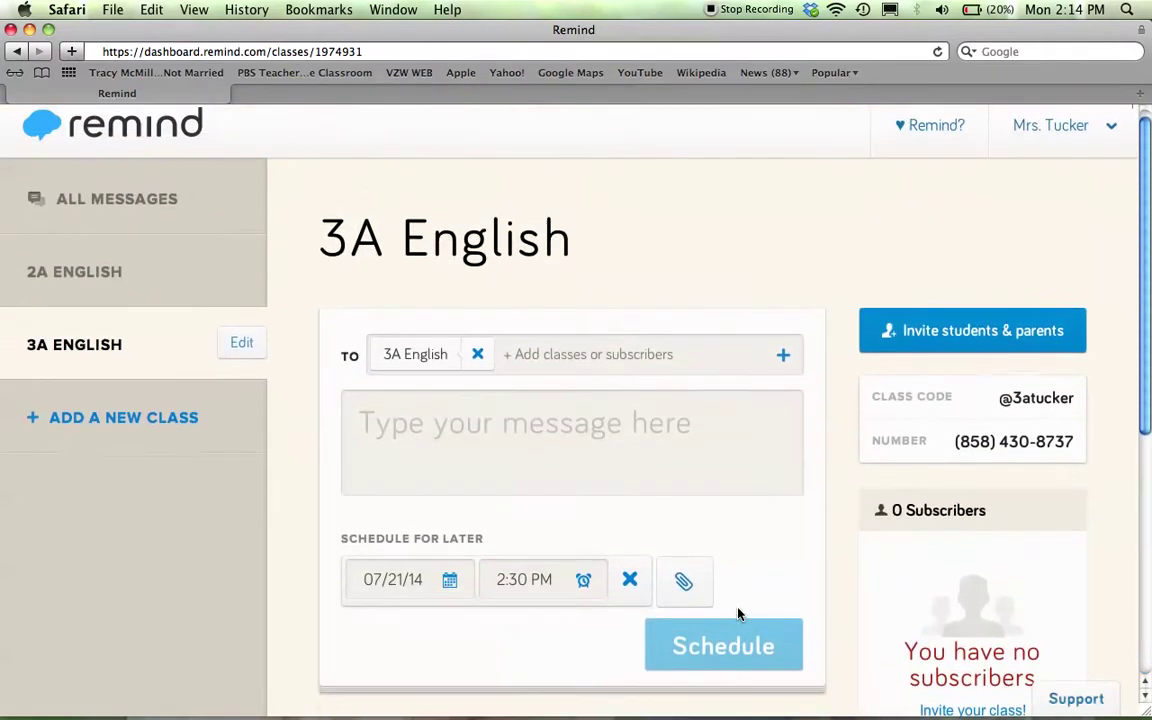